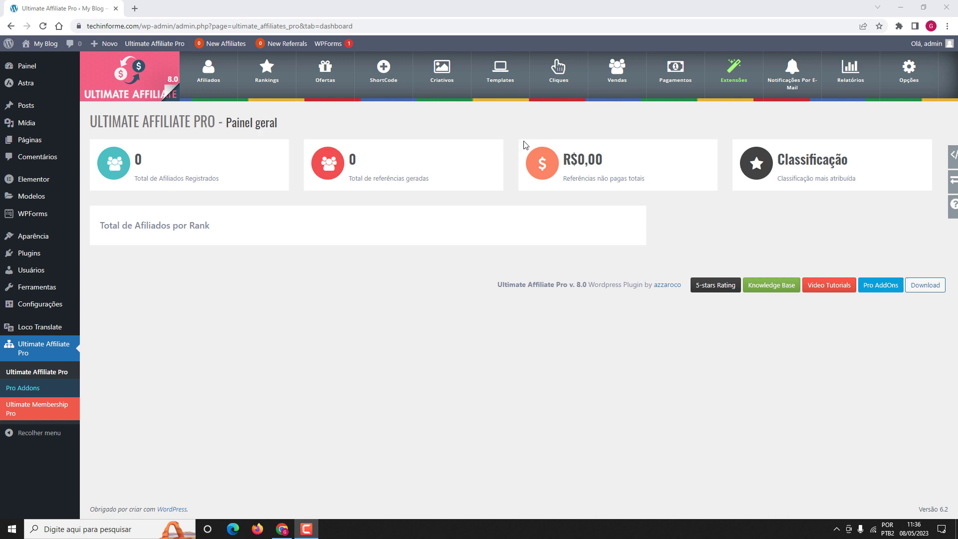
# Step: Open the MLM extension's settings and turn on multi-level marketing for the affiliate system
pyautogui.click(733, 75)
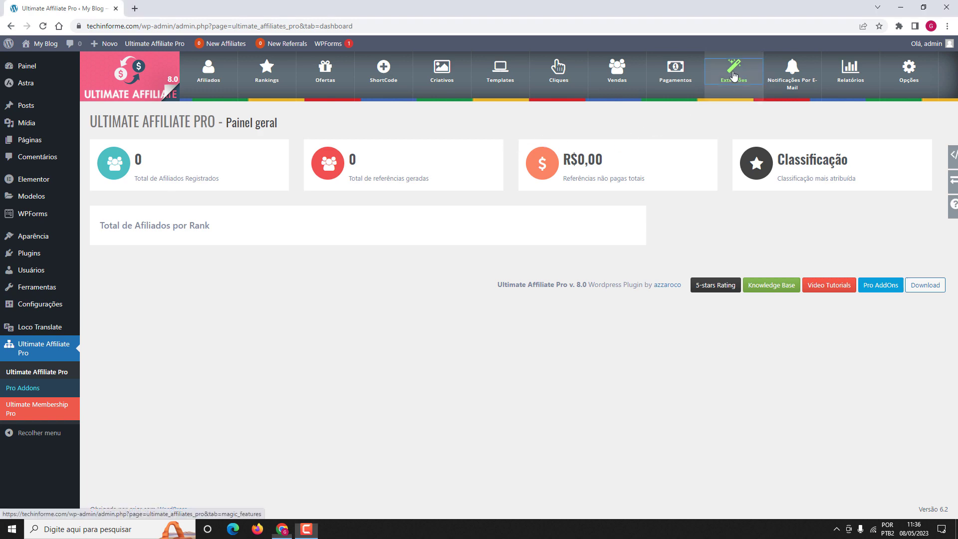
pyautogui.scroll(-6, 726, 75)
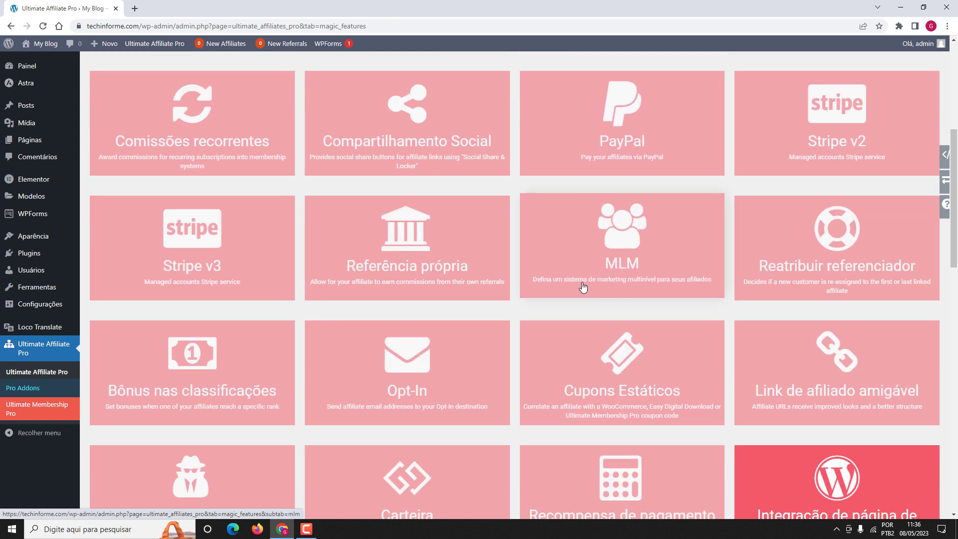
pyautogui.click(628, 239)
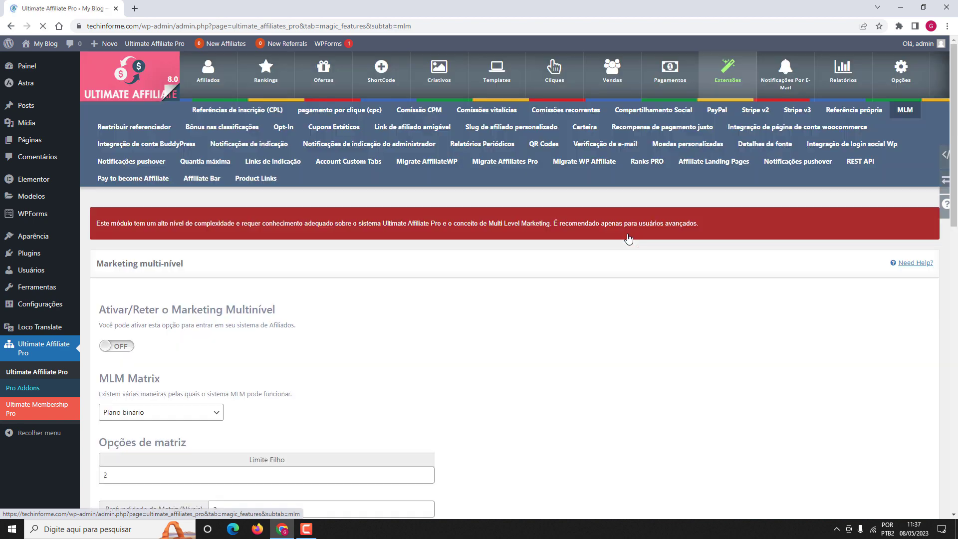
pyautogui.scroll(-2, 185, 240)
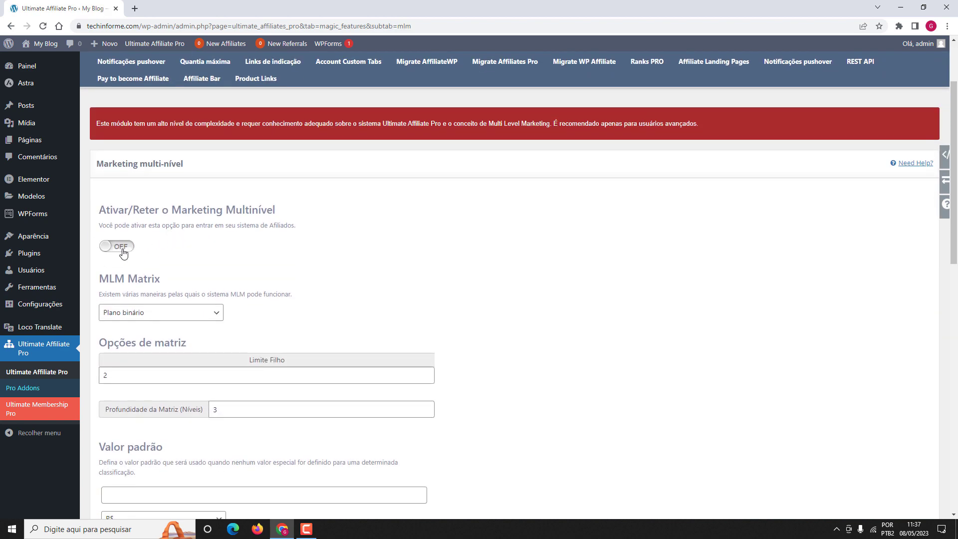
pyautogui.click(122, 251)
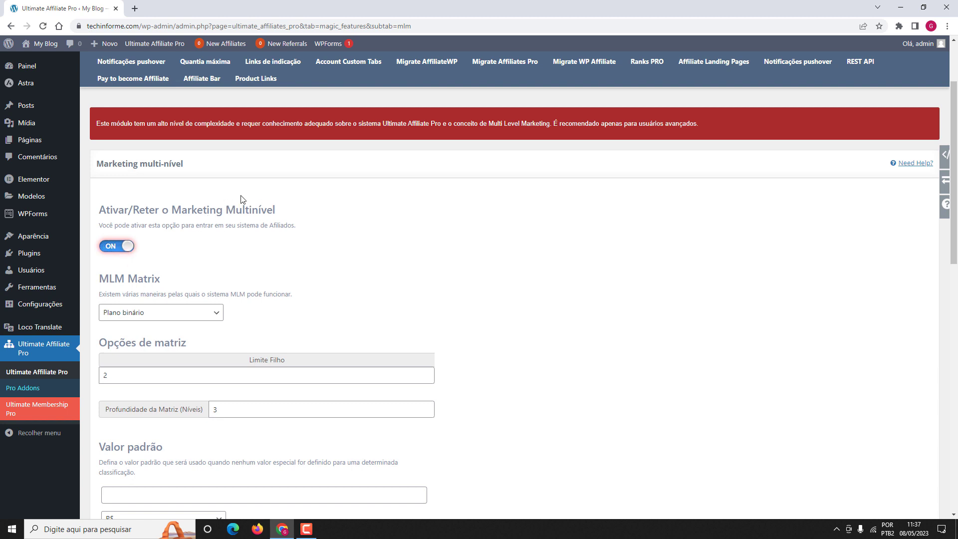
# Step: Choose Plano binário as the MLM matrix type
pyautogui.scroll(-2, 241, 199)
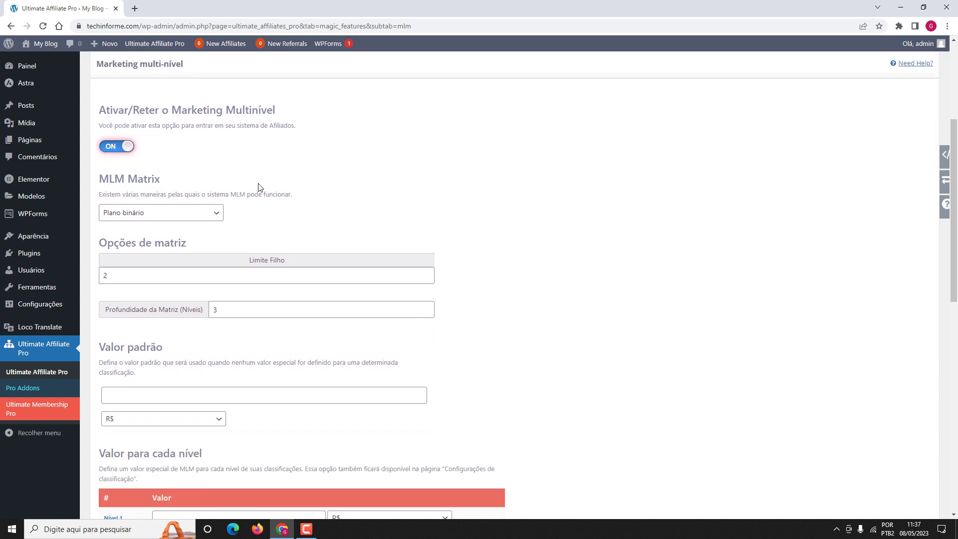
pyautogui.click(141, 214)
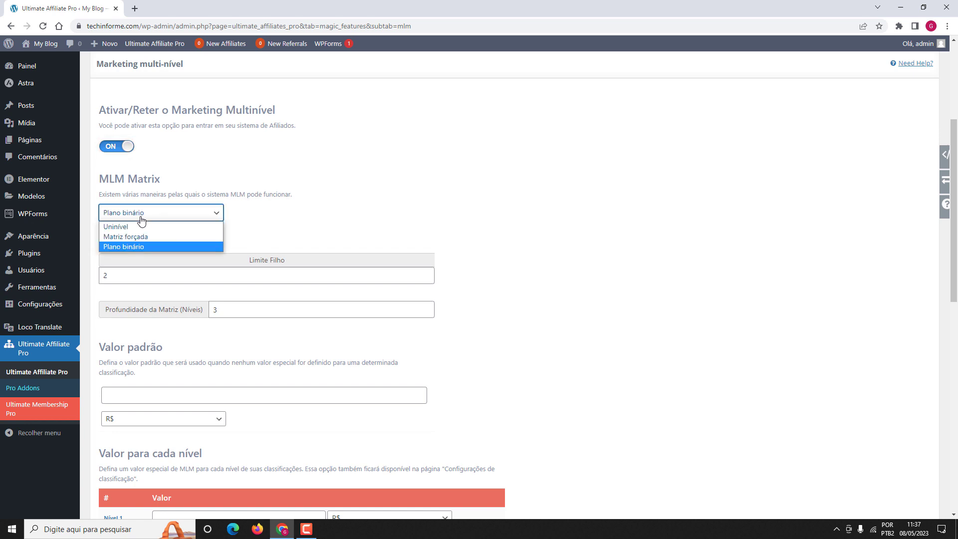
pyautogui.click(145, 247)
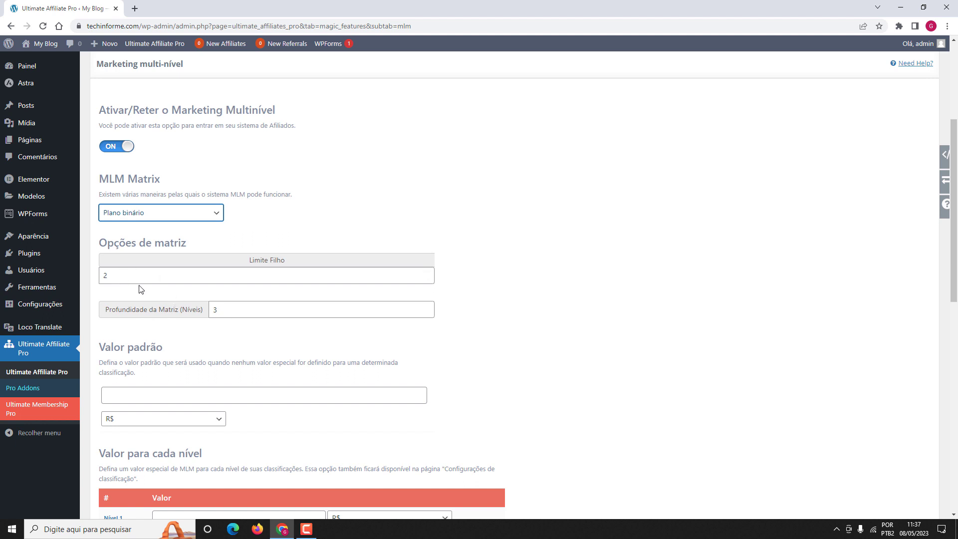
# Step: Set the matrix depth to 5 levels and check the rows in the per-level amount table
pyautogui.scroll(-1, 139, 288)
pyautogui.scroll(-2, 139, 287)
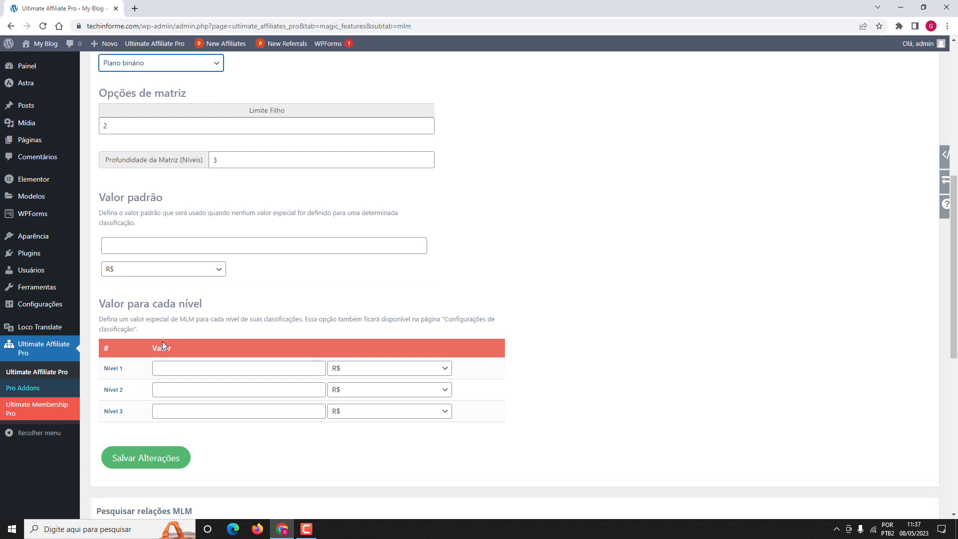
pyautogui.doubleClick(210, 161)
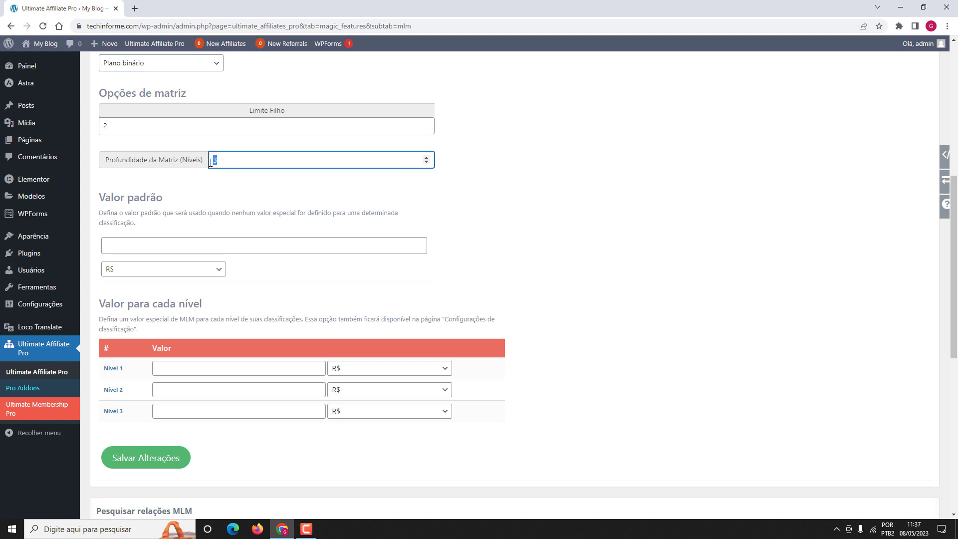
pyautogui.write('5')
pyautogui.click(210, 189)
pyautogui.scroll(-1, 141, 407)
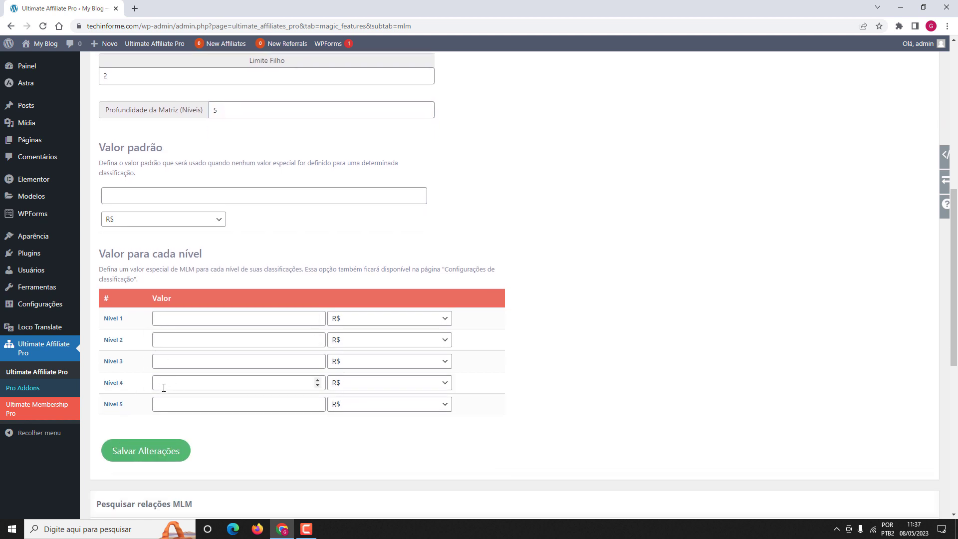
pyautogui.scroll(1, 164, 387)
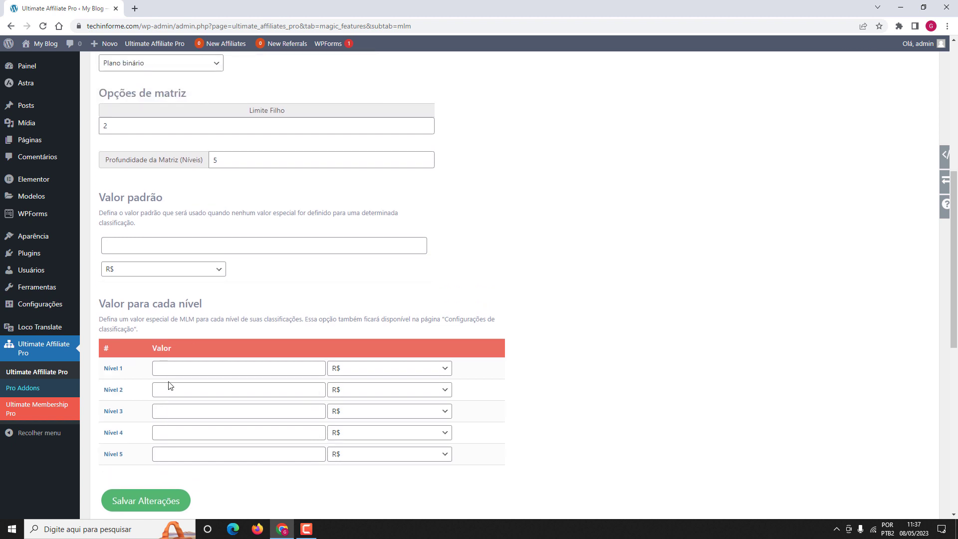
# Step: Set the matrix depth back to 3 levels
pyautogui.click(215, 159)
pyautogui.click(214, 200)
pyautogui.scroll(-2, 162, 294)
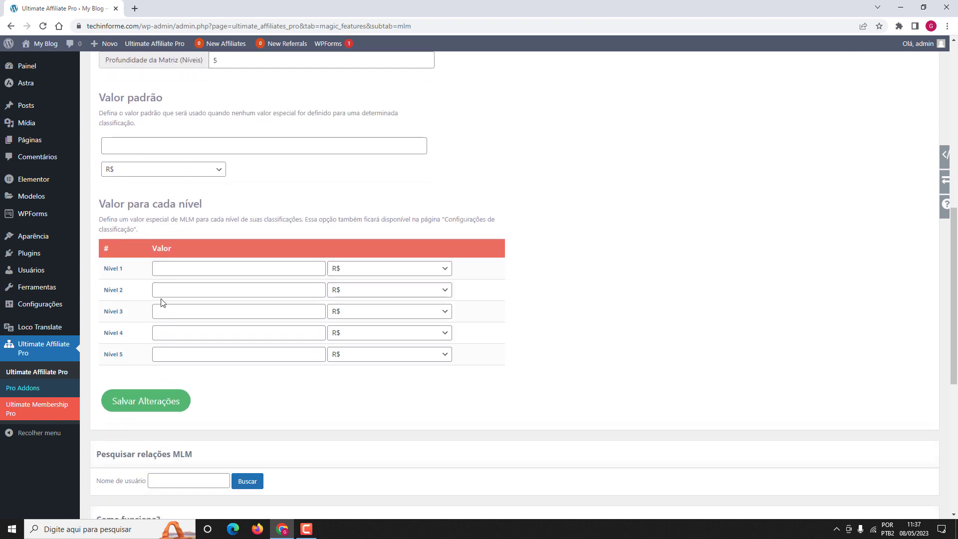
pyautogui.scroll(2, 162, 302)
pyautogui.doubleClick(210, 160)
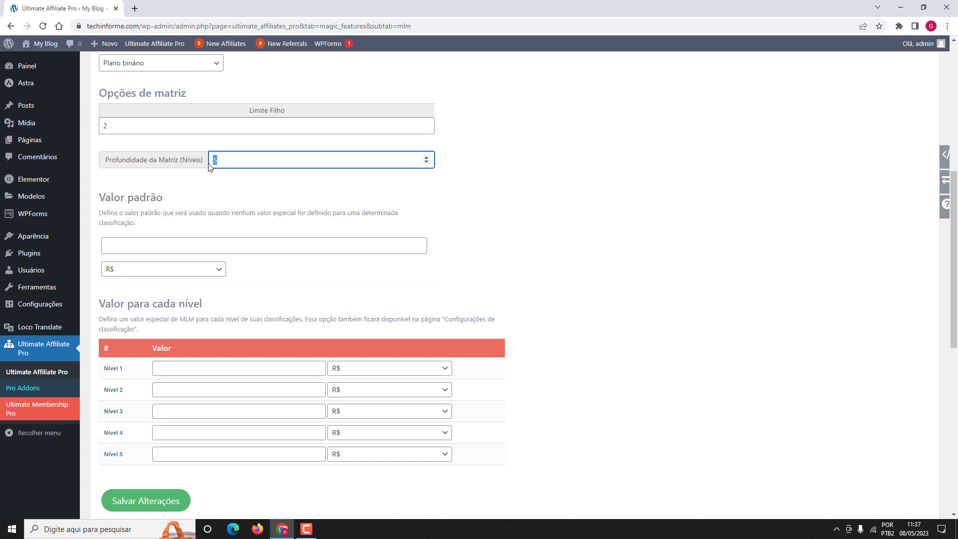
pyautogui.write('3')
pyautogui.click(204, 199)
pyautogui.scroll(2, 219, 230)
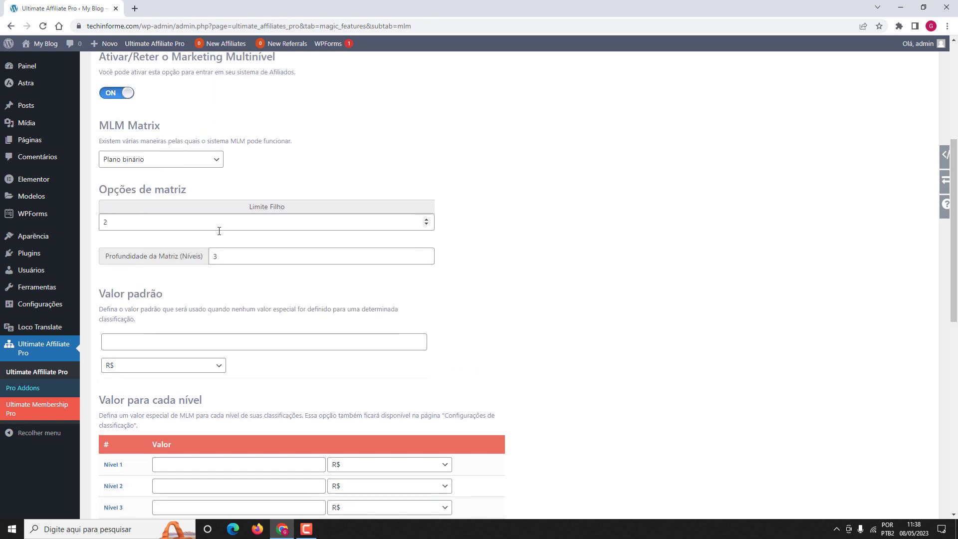
# Step: Set the R$ amounts to 50,00 for level 1, 25,00 for level 2 and 15,00 for level 3, and save the changes
pyautogui.scroll(-4, 219, 231)
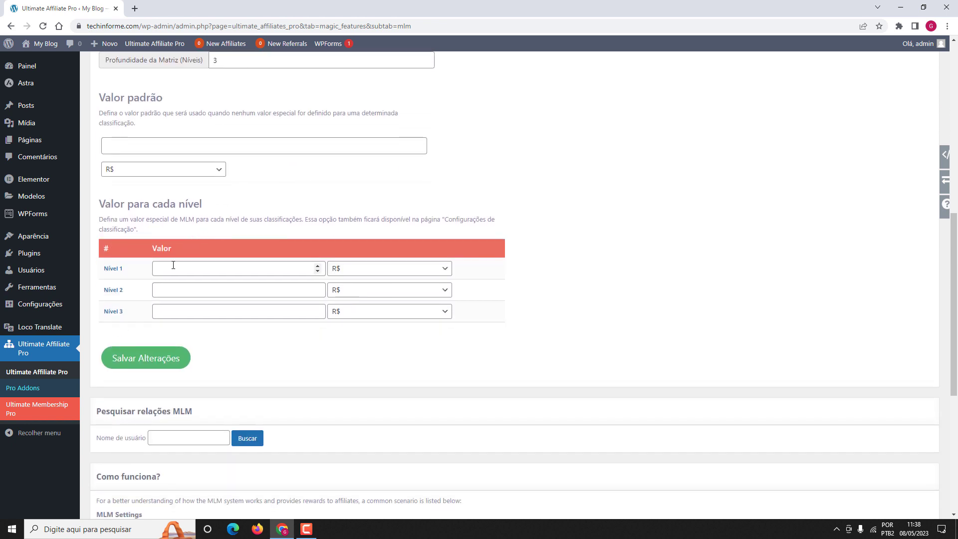
pyautogui.click(164, 268)
pyautogui.write('50')
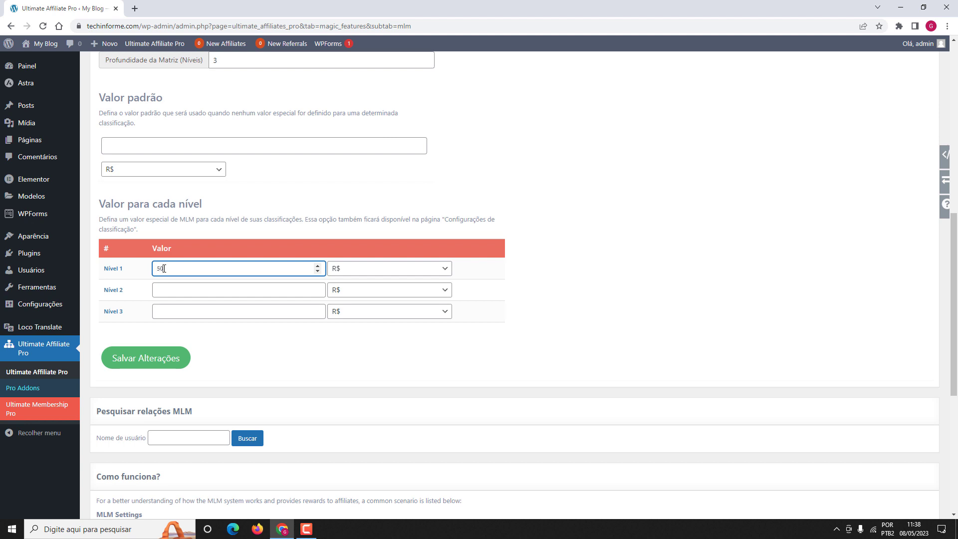
pyautogui.click(166, 294)
pyautogui.write('25,00')
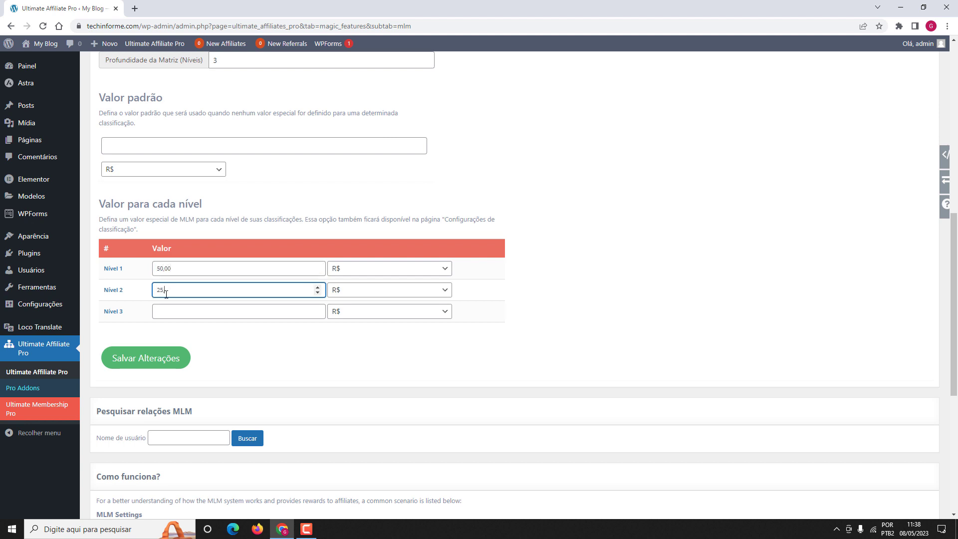
pyautogui.click(181, 312)
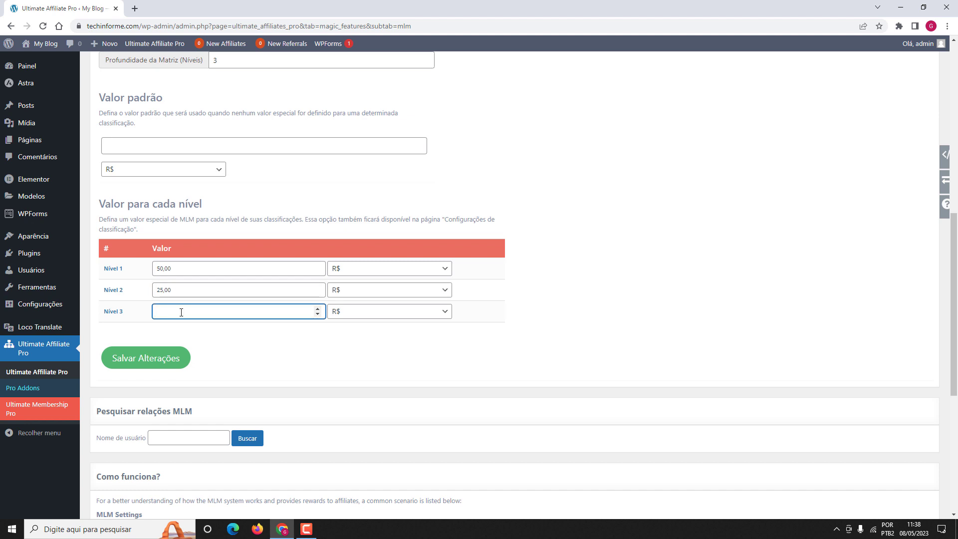
pyautogui.write('15,00')
pyautogui.click(145, 359)
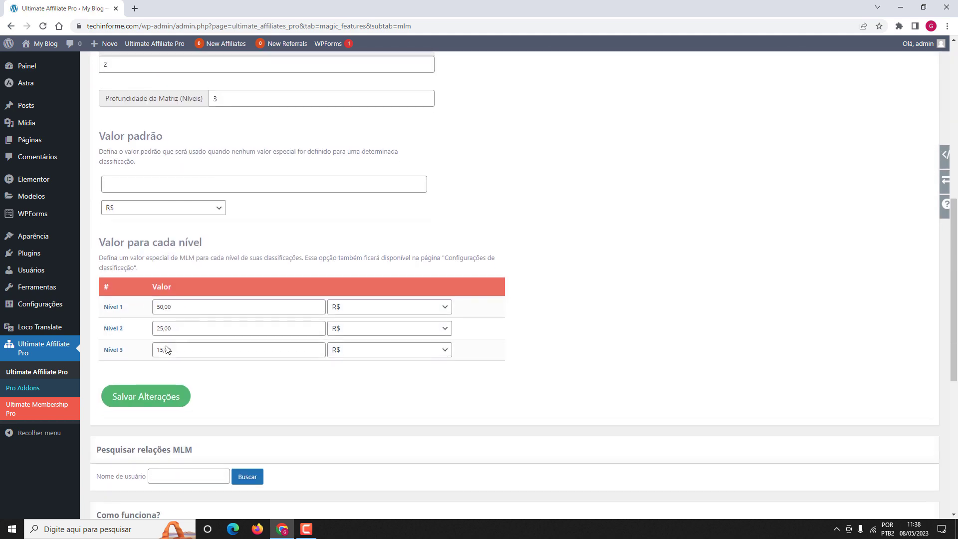
# Step: Translate the page into Portuguese and read the example scenario under "Como funciona?"
pyautogui.scroll(-2, 166, 349)
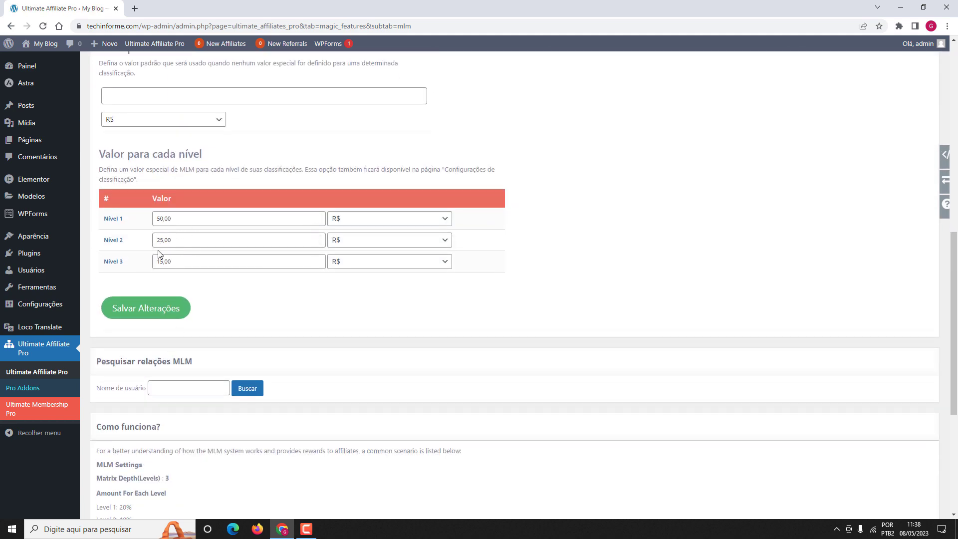
pyautogui.scroll(-4, 153, 263)
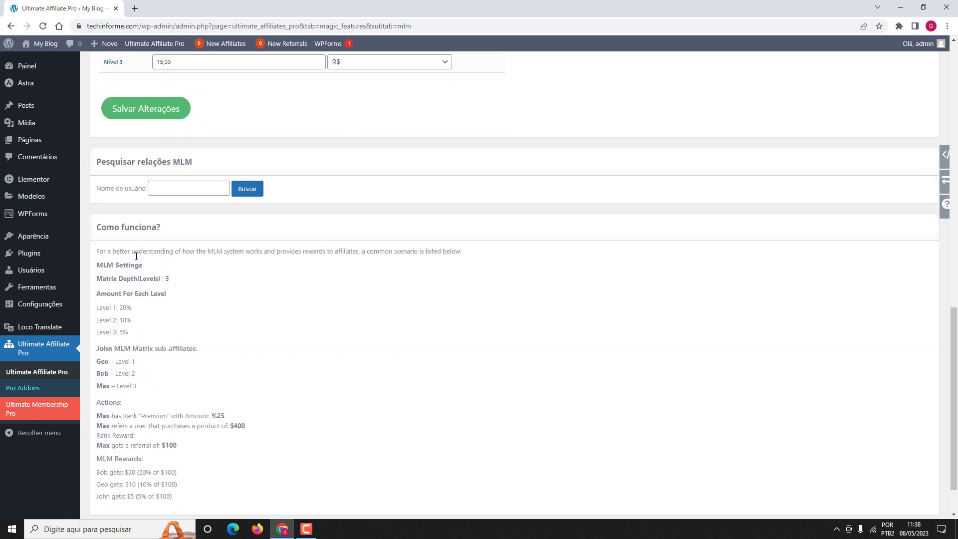
pyautogui.scroll(-1, 156, 292)
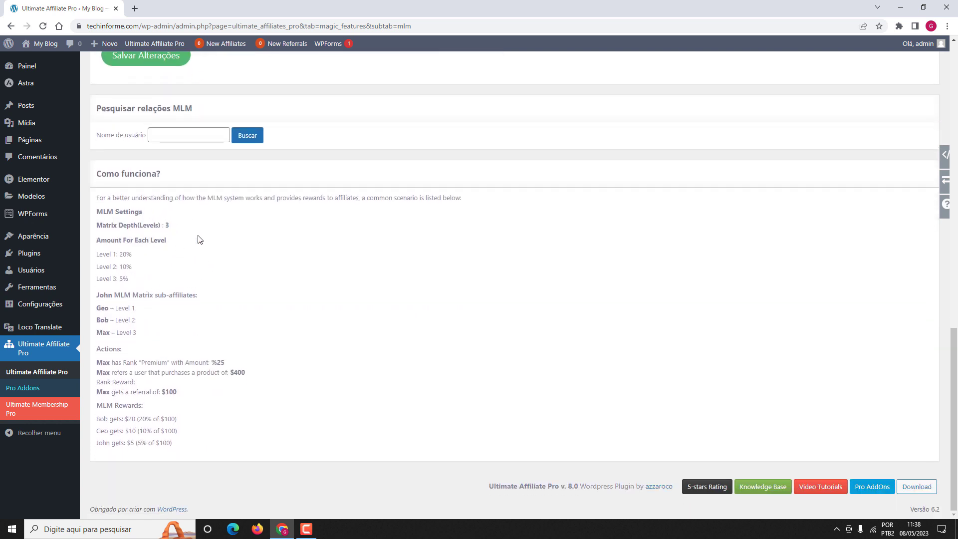
pyautogui.rightClick(230, 235)
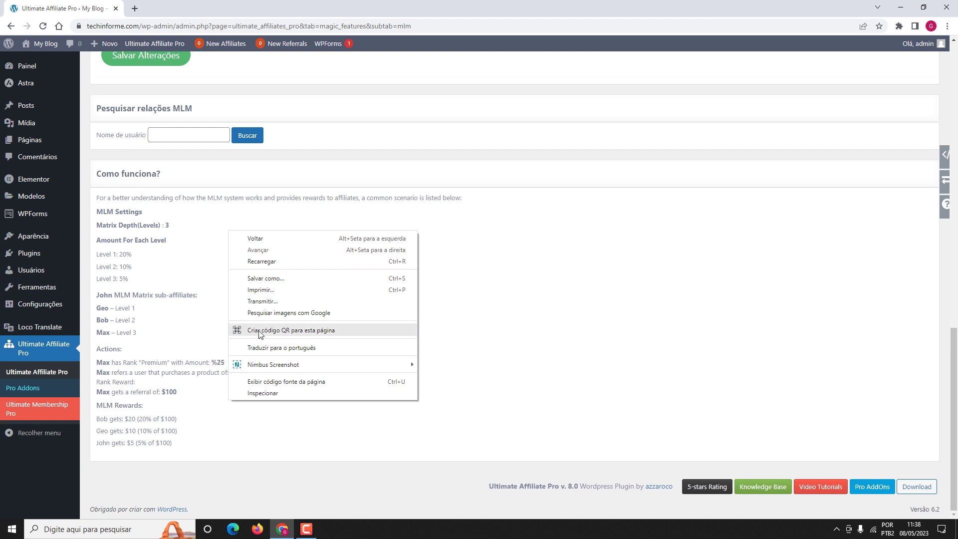
pyautogui.click(264, 348)
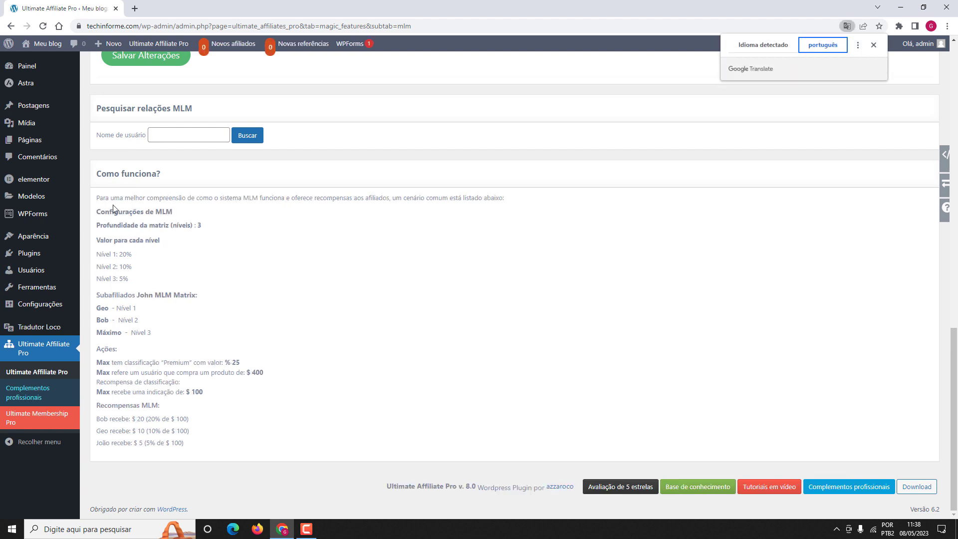
pyautogui.moveTo(95, 195); pyautogui.dragTo(214, 421)
pyautogui.click(175, 335)
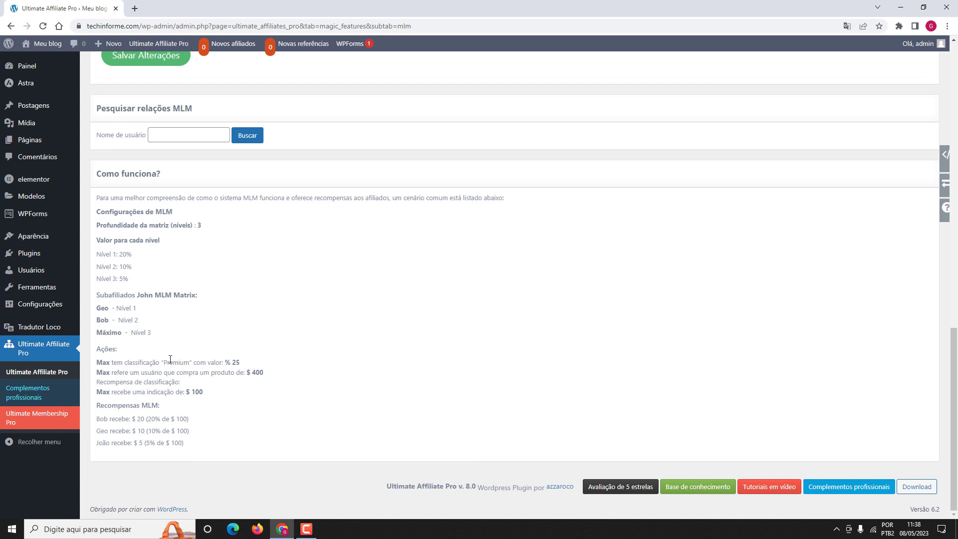
# Step: Review the per-level amounts against the example scenario and save the MLM settings again
pyautogui.scroll(5, 162, 370)
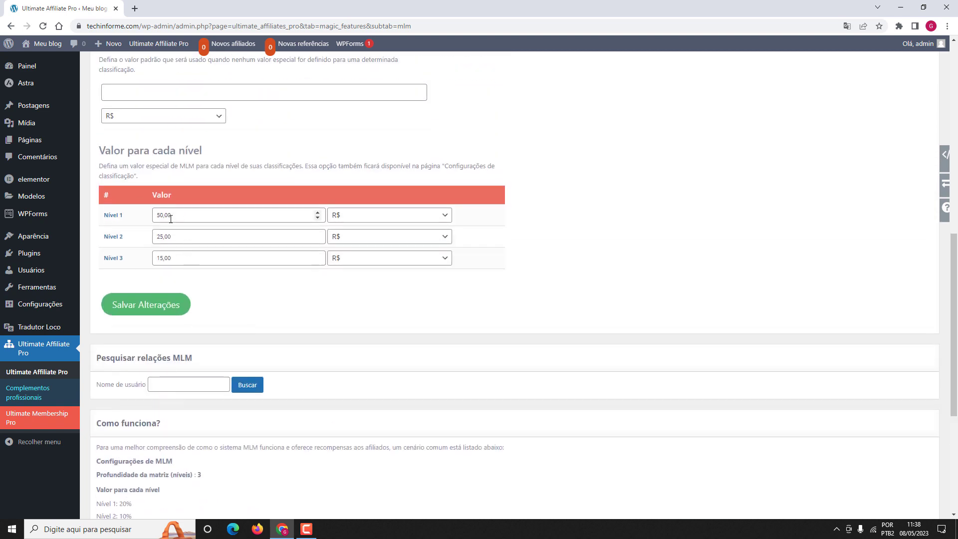
pyautogui.scroll(-1, 148, 277)
pyautogui.scroll(-5, 147, 276)
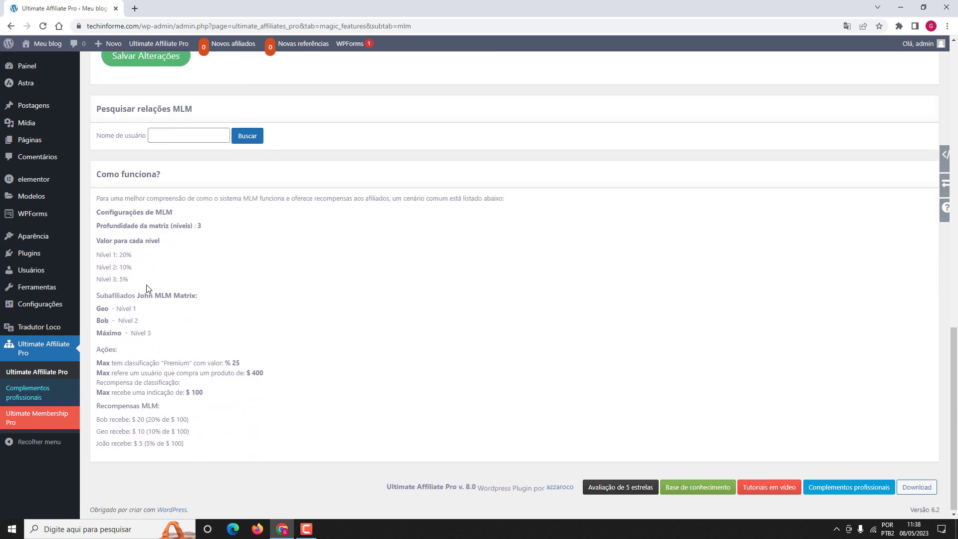
pyautogui.scroll(9, 147, 294)
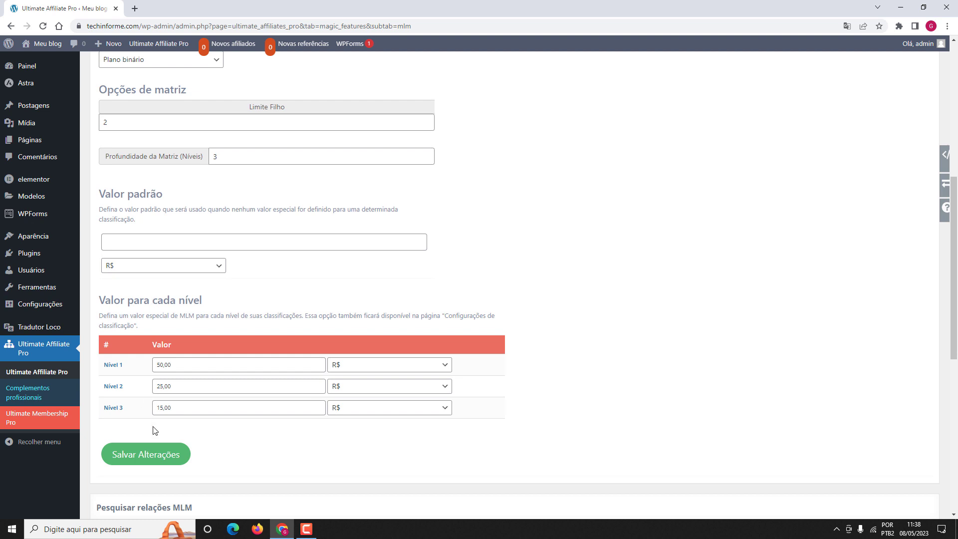
pyautogui.click(148, 456)
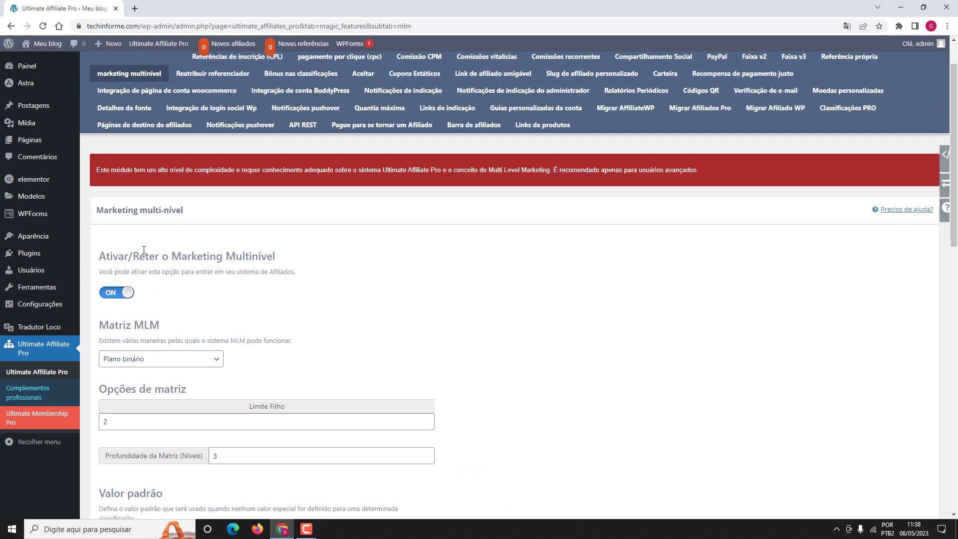
# Step: Open the Basic ranking for editing and go to its MLM referral amounts for each level
pyautogui.scroll(1, 140, 282)
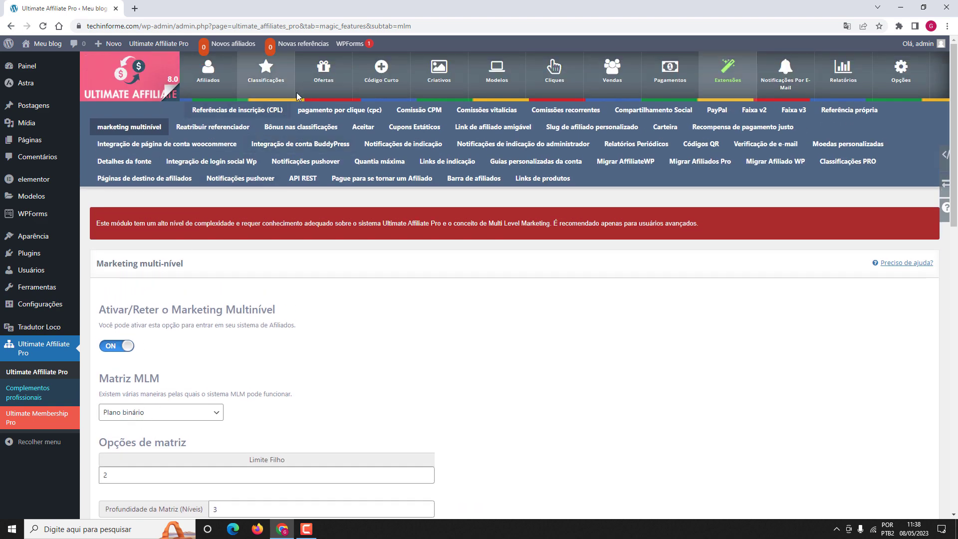
pyautogui.click(315, 76)
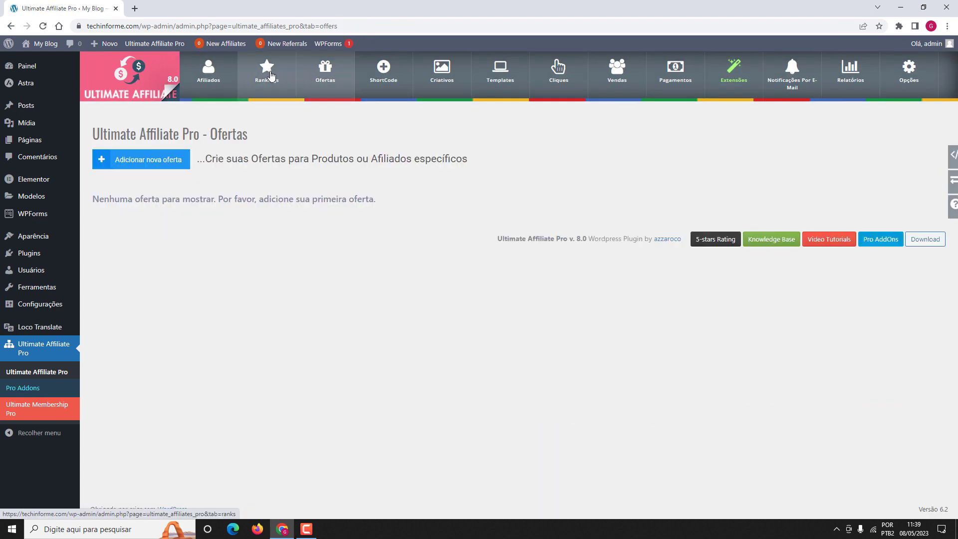
pyautogui.click(268, 73)
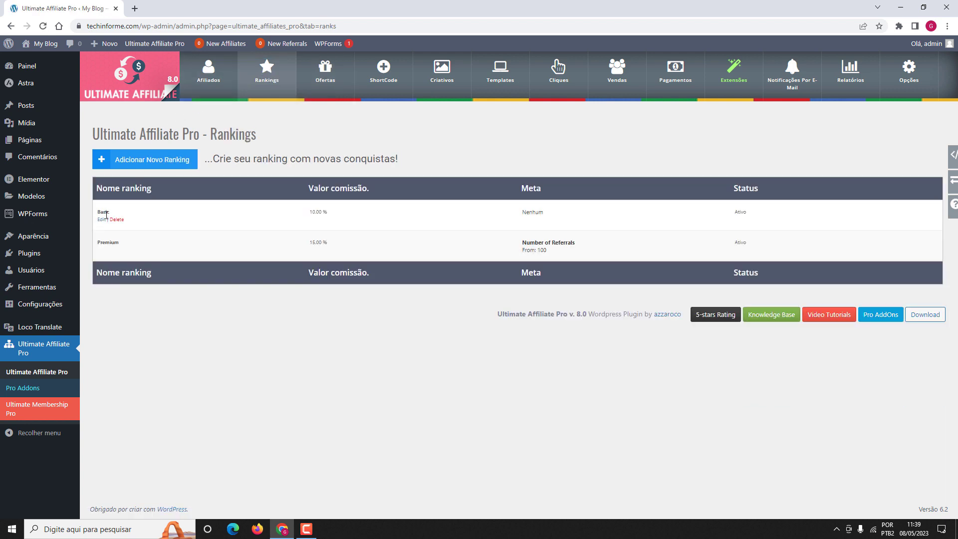
pyautogui.click(101, 220)
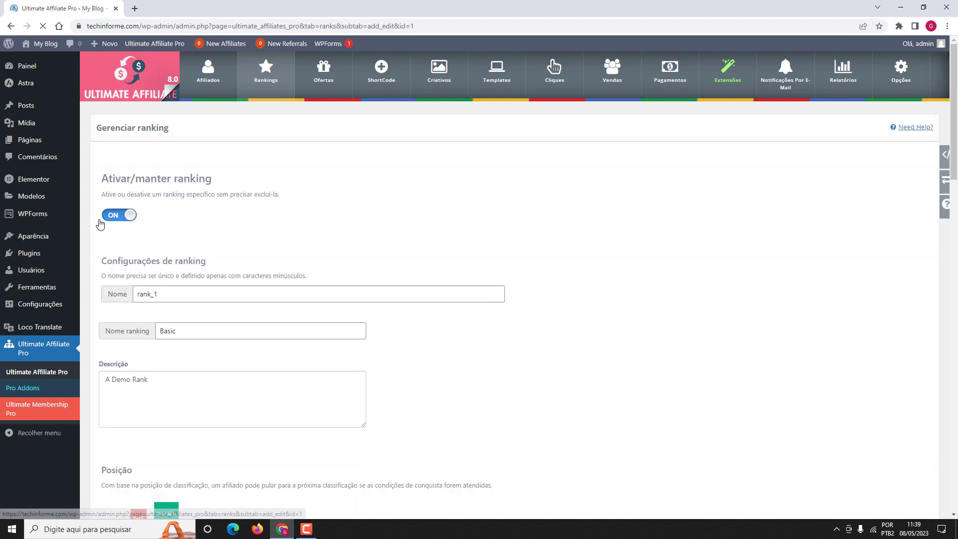
pyautogui.scroll(-8, 120, 227)
pyautogui.scroll(-15, 119, 228)
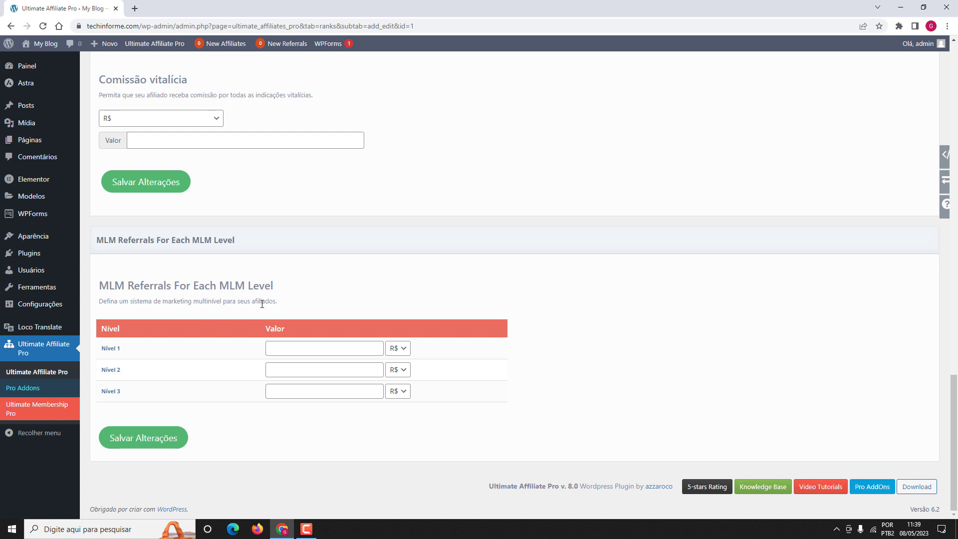
# Step: Set the Basic ranking's MLM referral amounts to R$ 50,00 for level 1, 25,00 for level 2 and 15,00 for level 3, and save
pyautogui.click(276, 350)
pyautogui.write('50,00')
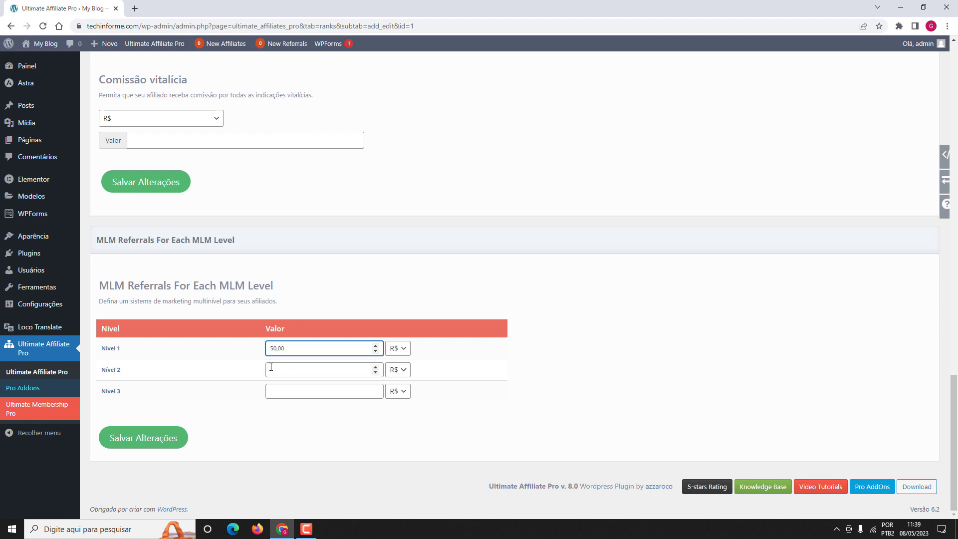
pyautogui.click(275, 369)
pyautogui.write('25,00')
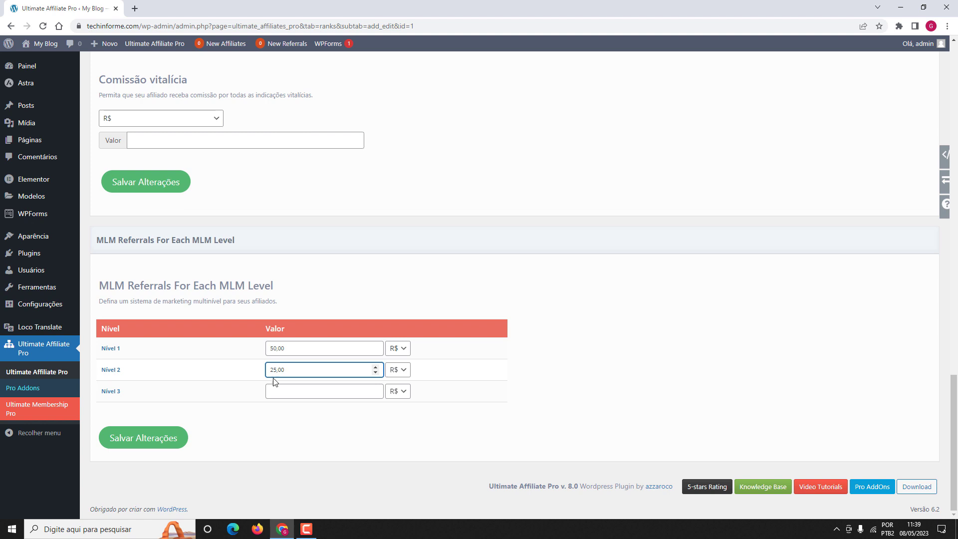
pyautogui.click(276, 389)
pyautogui.write('15,00')
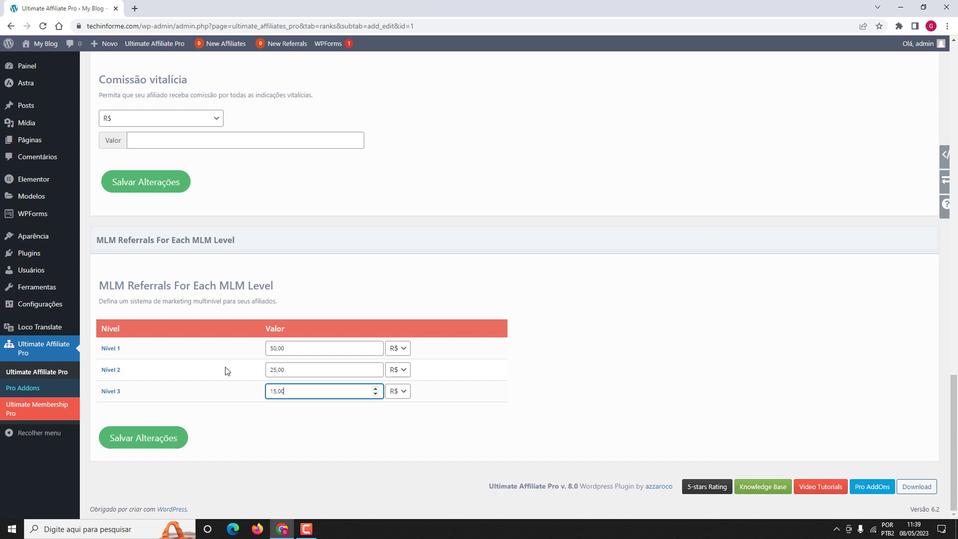
pyautogui.scroll(20, 226, 371)
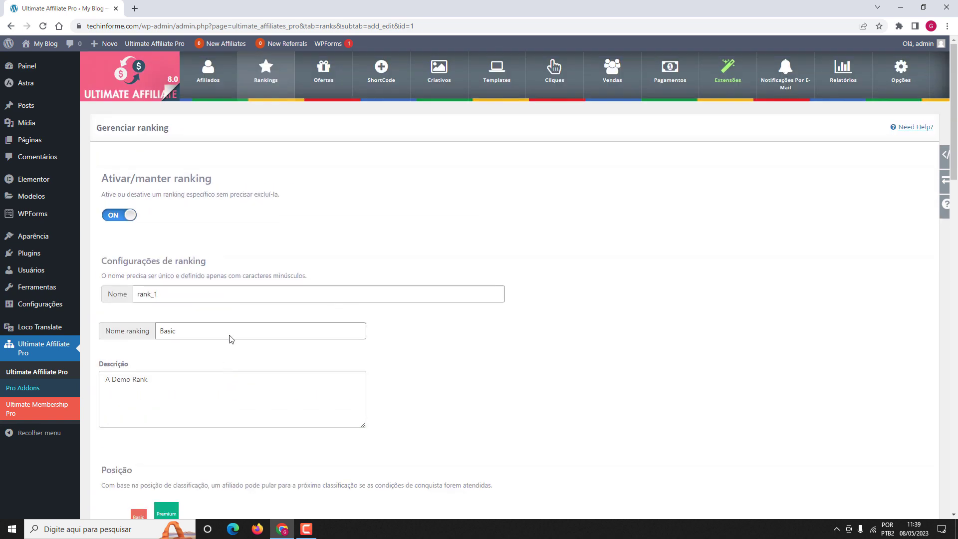
pyautogui.scroll(-15, 214, 259)
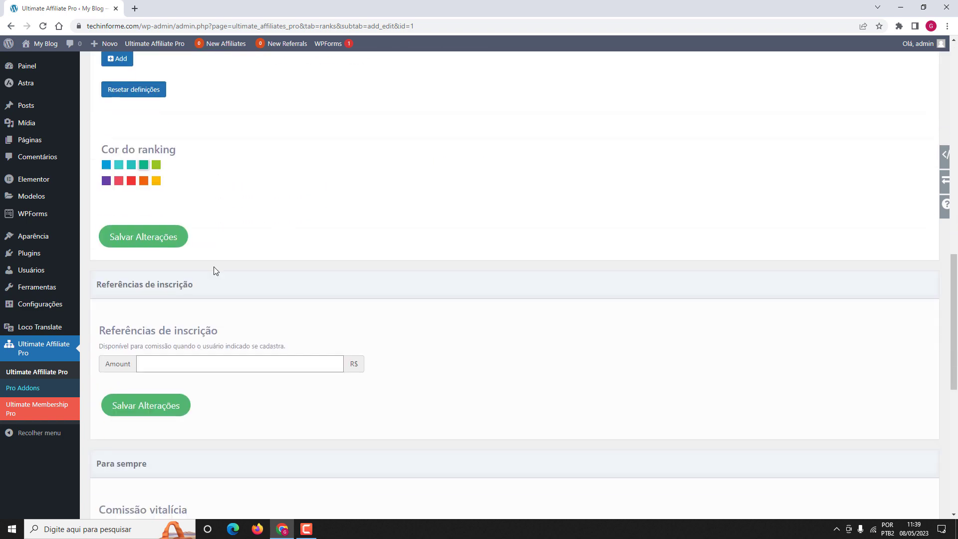
pyautogui.scroll(-5, 194, 298)
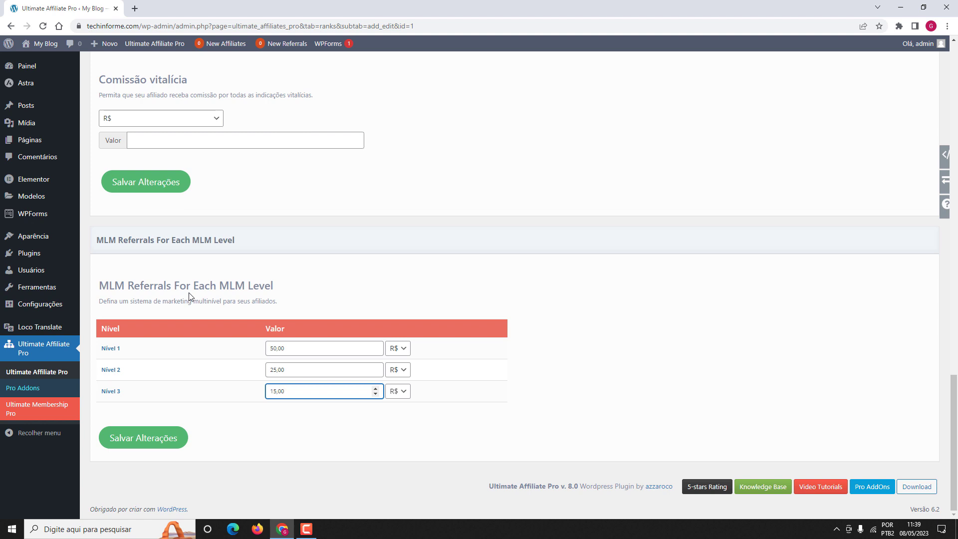
pyautogui.click(143, 444)
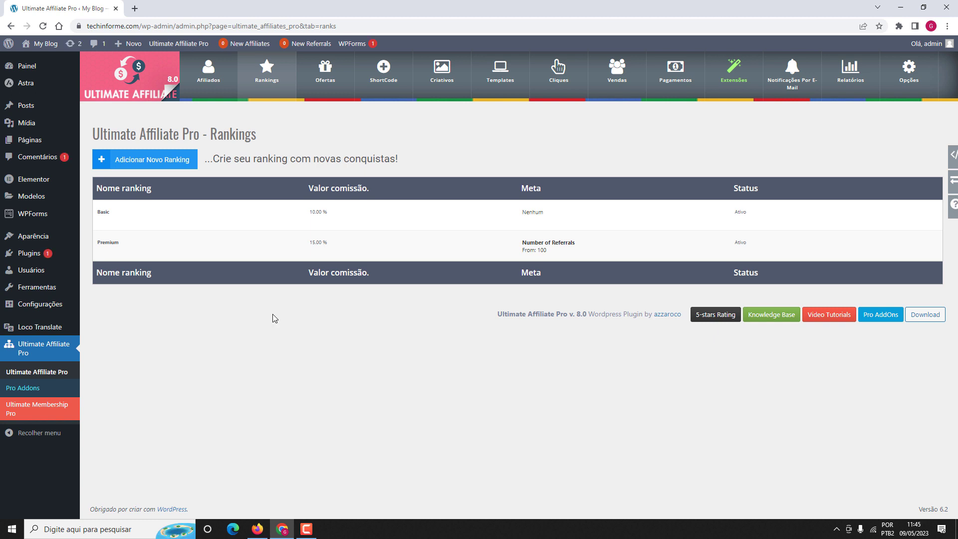
# Step: Switch to Firefox and view the affiliate registration page, the affiliate login page and the affiliate's My Account dashboard
pyautogui.click(257, 529)
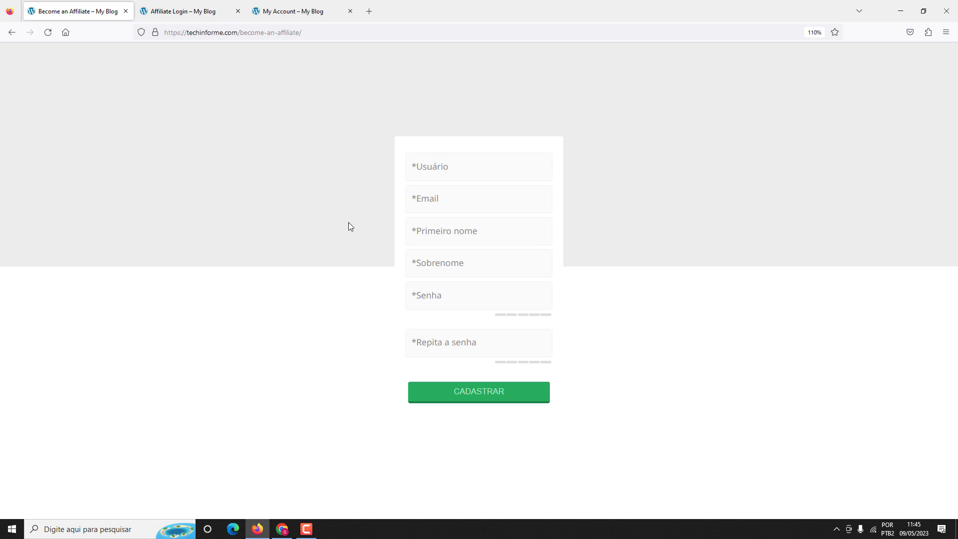
pyautogui.click(207, 14)
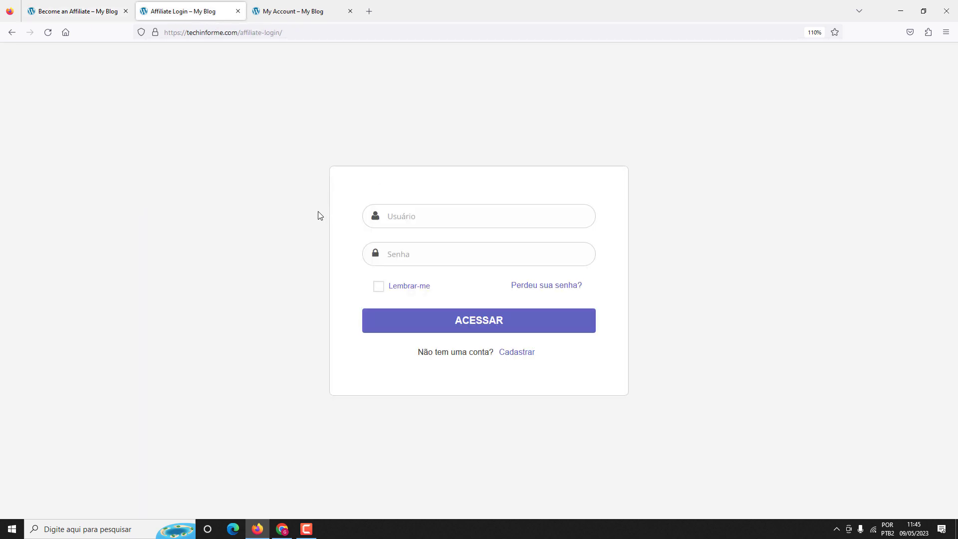
pyautogui.click(289, 14)
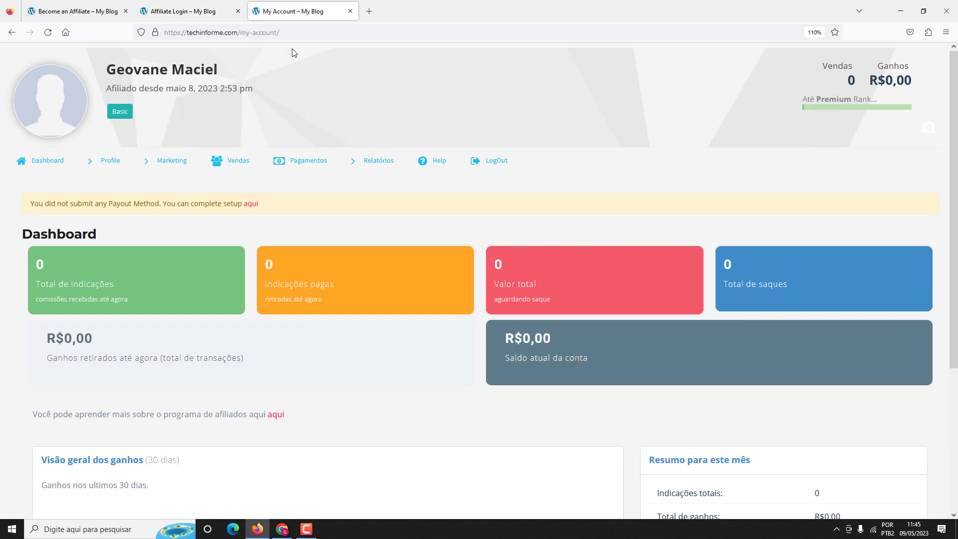